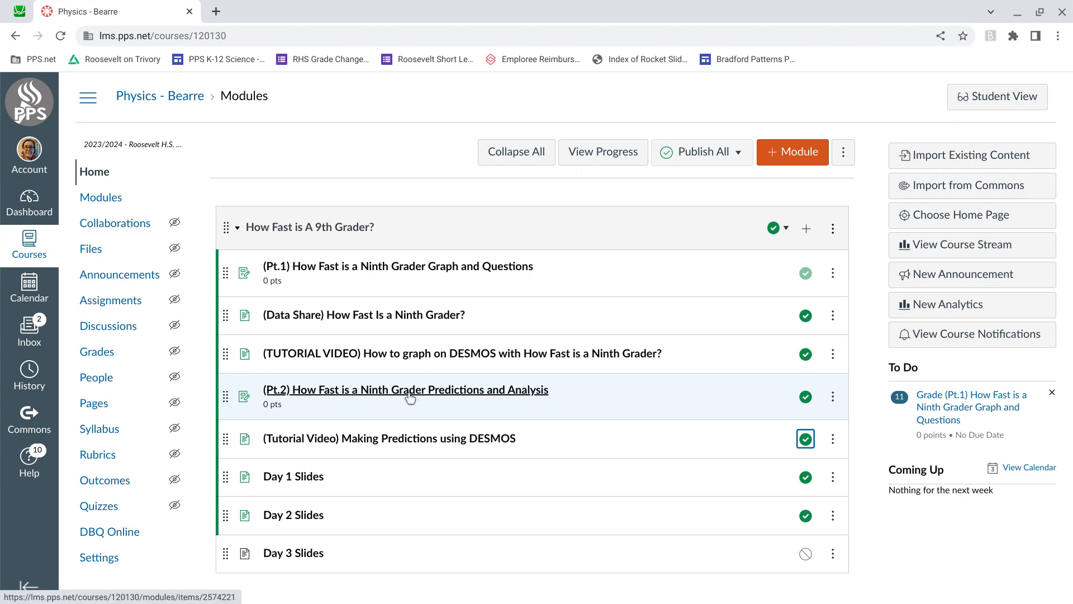
Step: Open the Pt.2 Predictions and Analysis assignment in a new tab and make a Google Docs copy of its linked worksheet
right_click(410, 397)
click(507, 151)
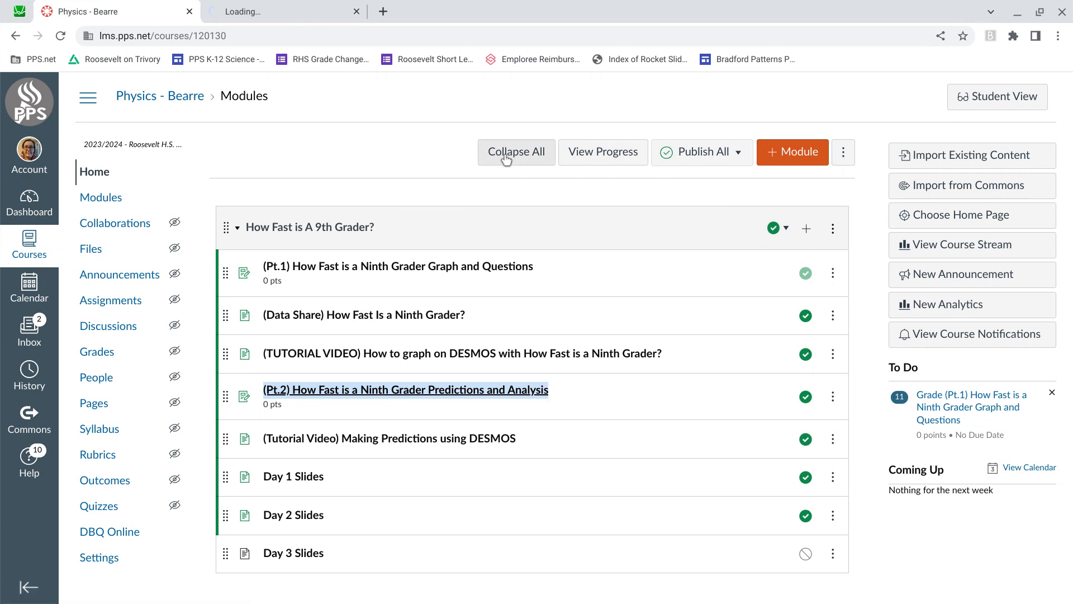
click(285, 7)
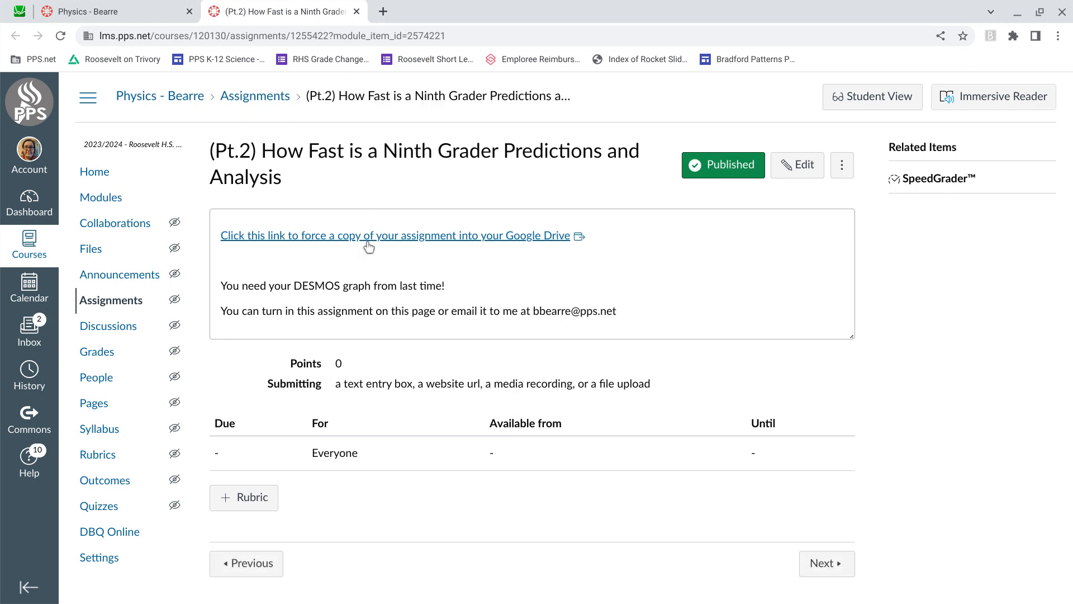
click(371, 235)
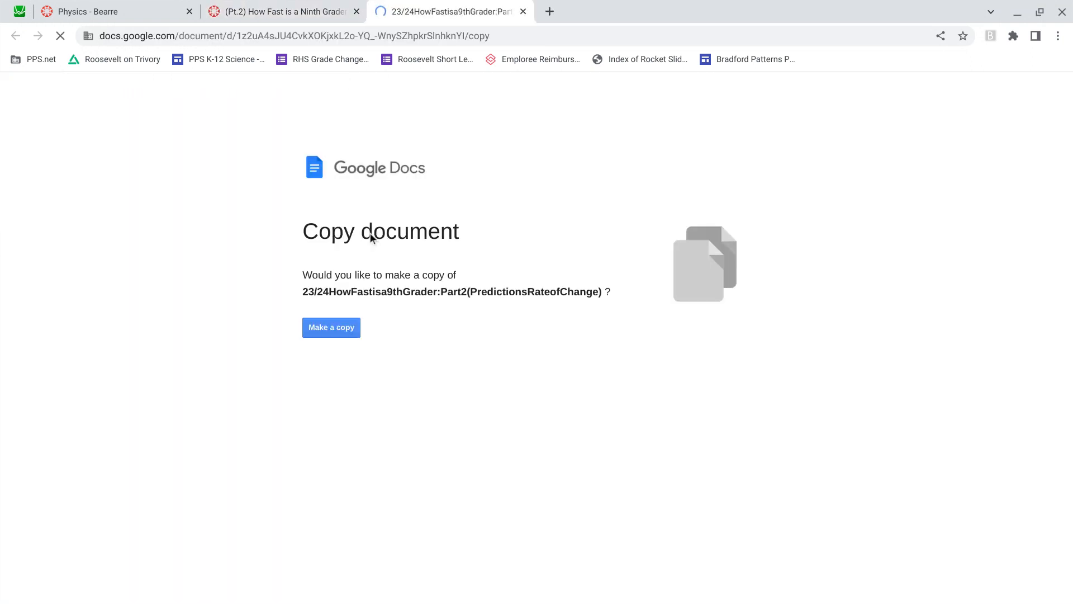
click(345, 330)
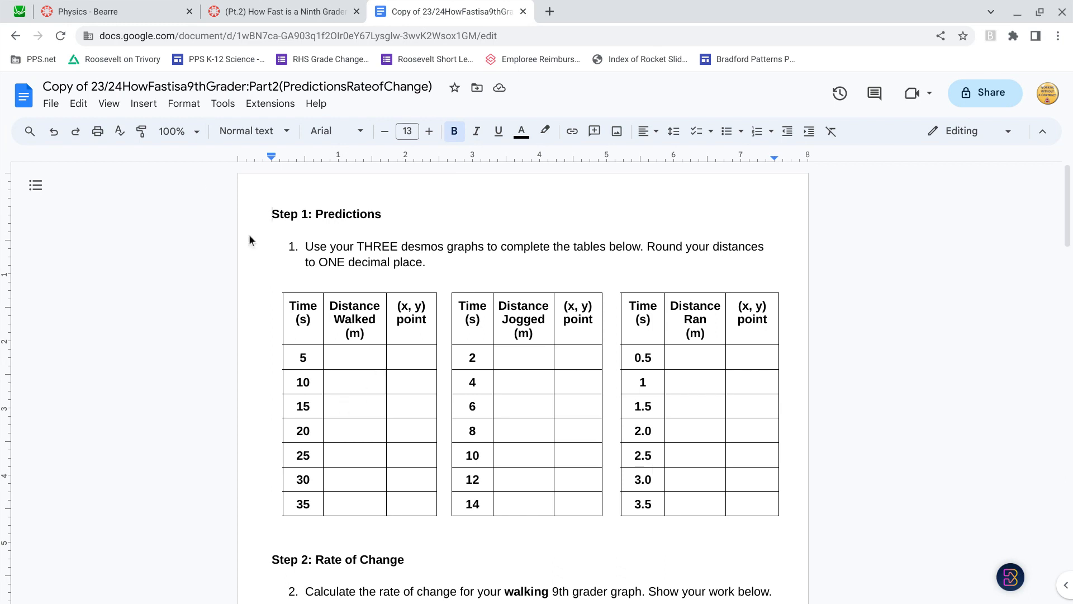
Step: Rename the copied document, replacing the "Copy of" prefix with the owner's name
drag(93, 88, 41, 88)
text(MrBearre)
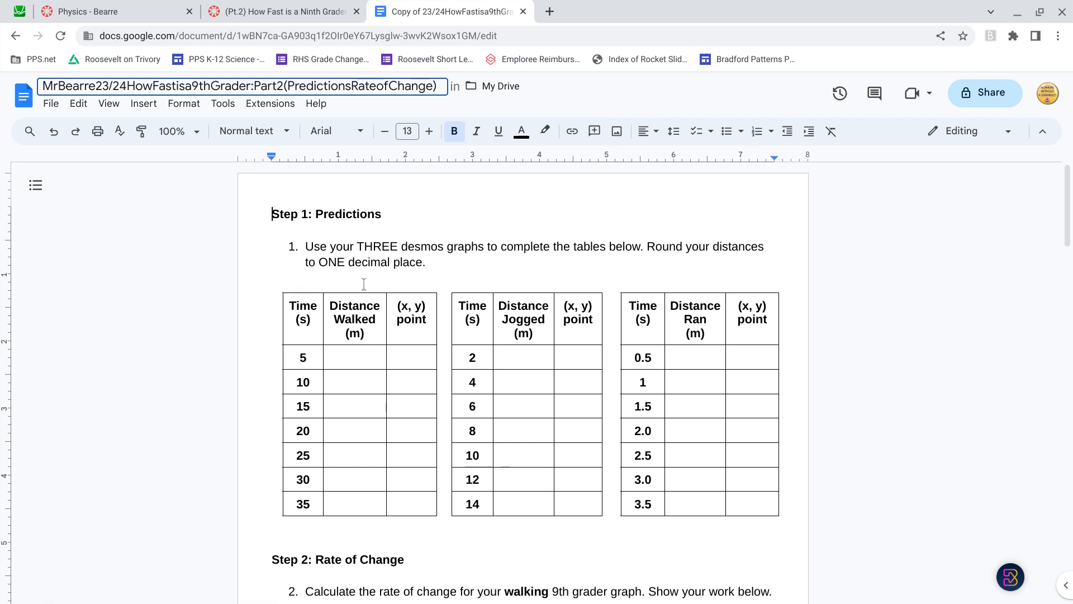
click(499, 265)
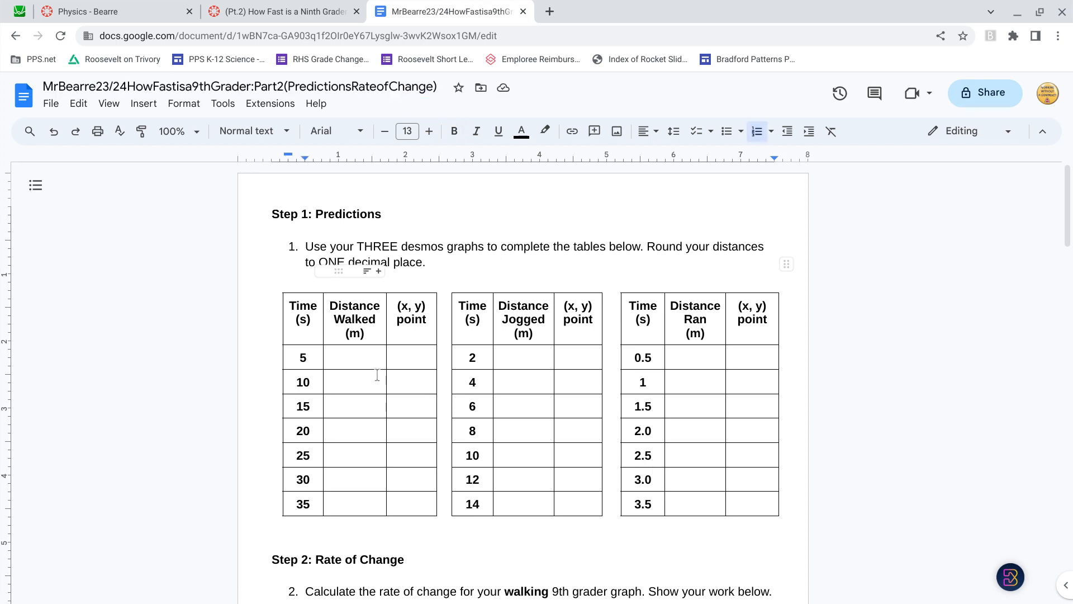
Step: Switch to the Desmos walker graph and check the list of saved graphs
scroll(378, 375, down, 1)
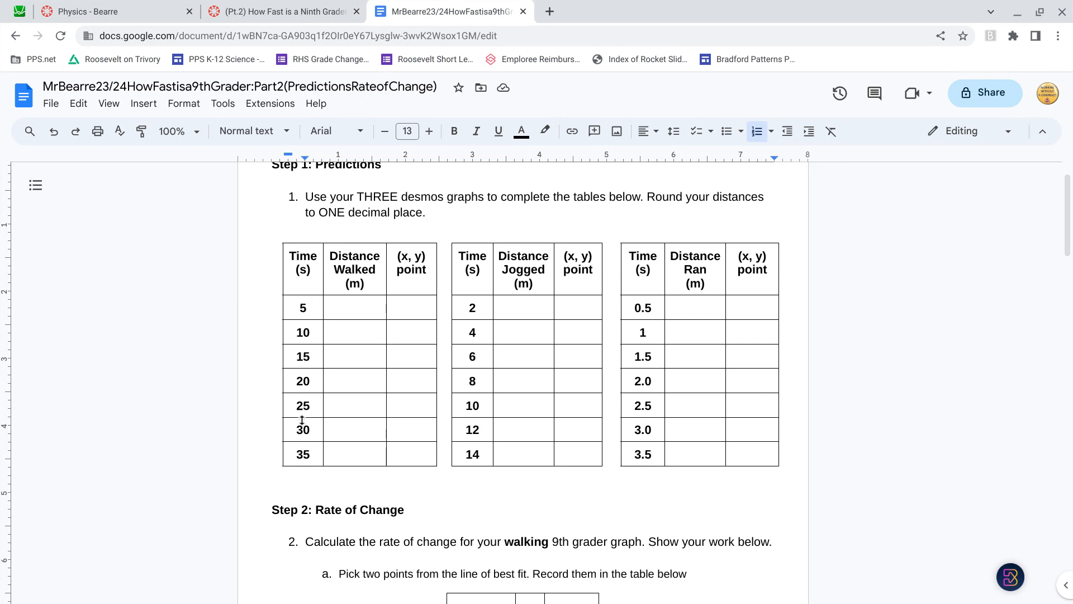
click(19, 8)
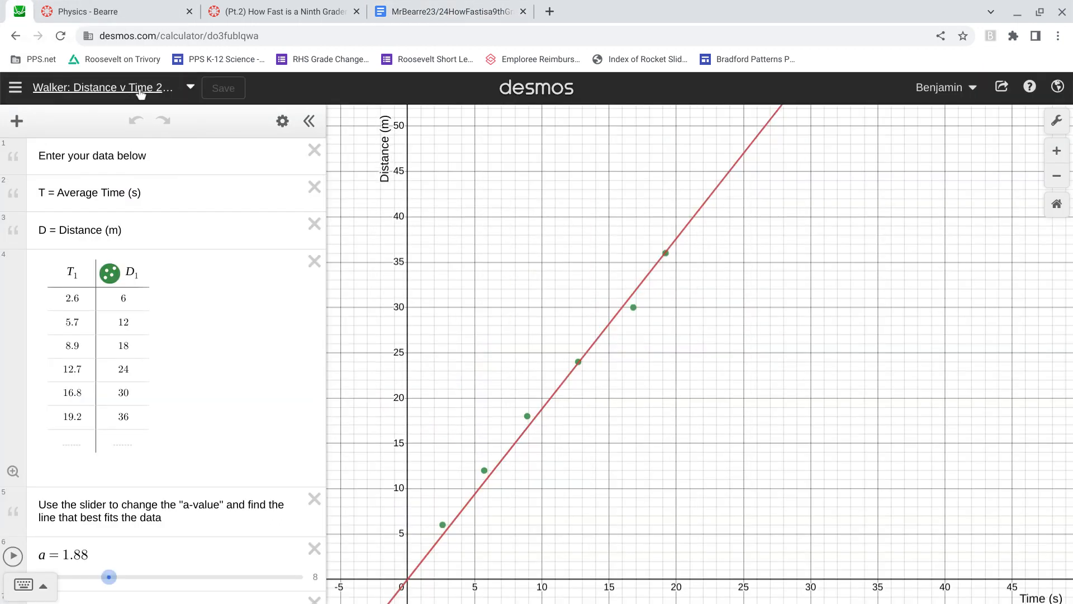
click(16, 91)
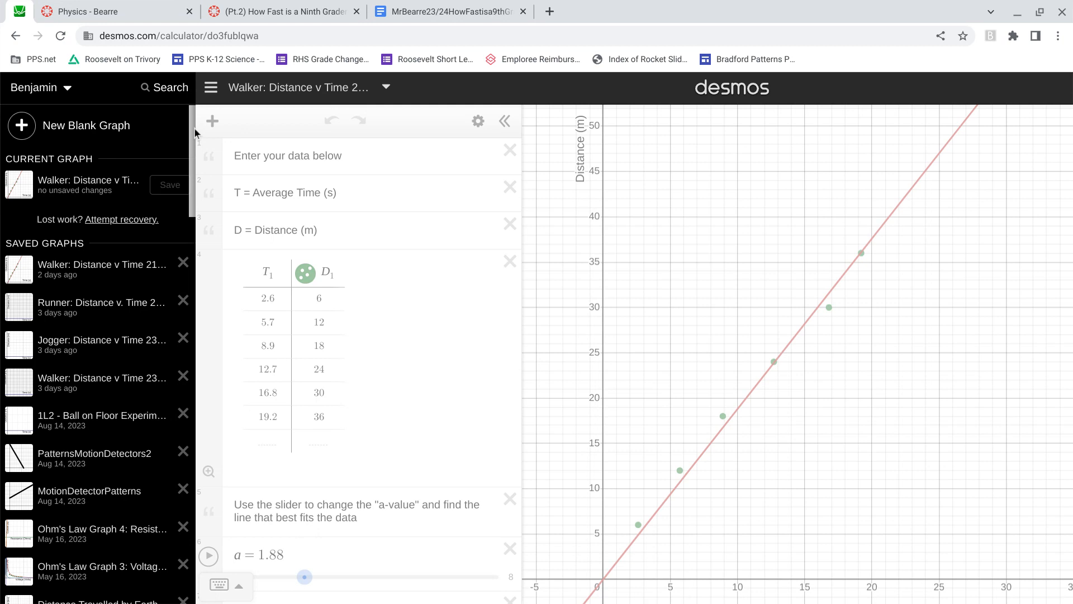
click(208, 89)
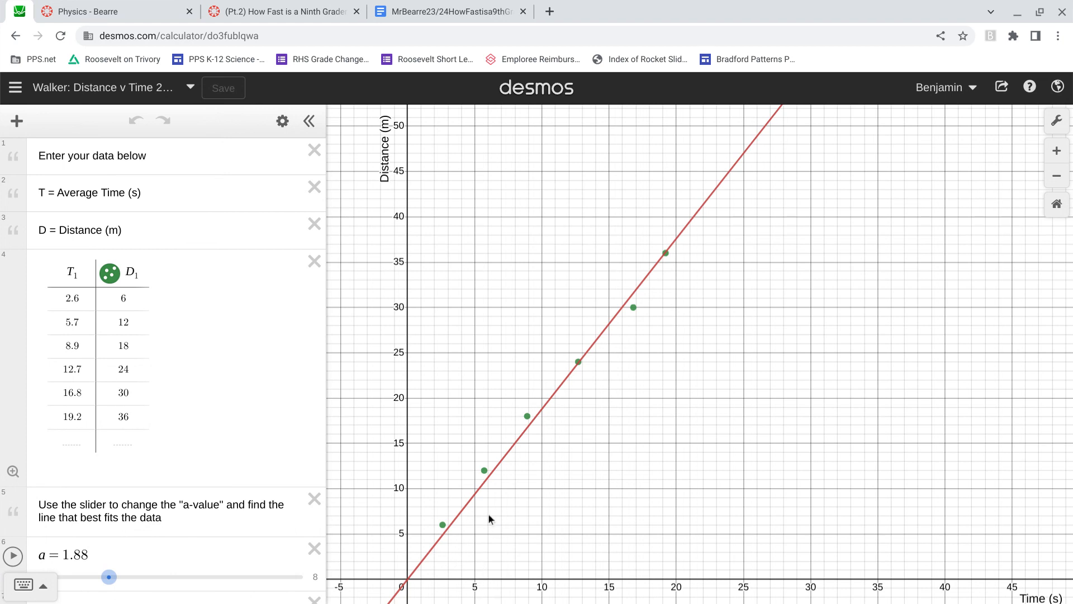
Step: Trace the walker's best-fit line at 5 s and enter 9.4 as the distance walked in the worksheet
click(474, 494)
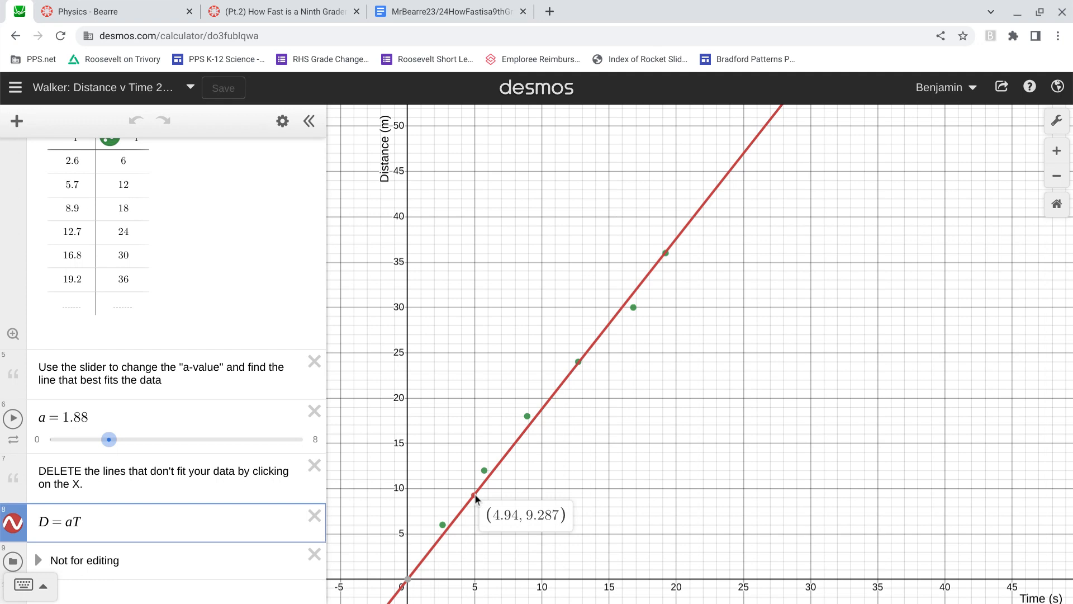
drag(474, 495, 479, 498)
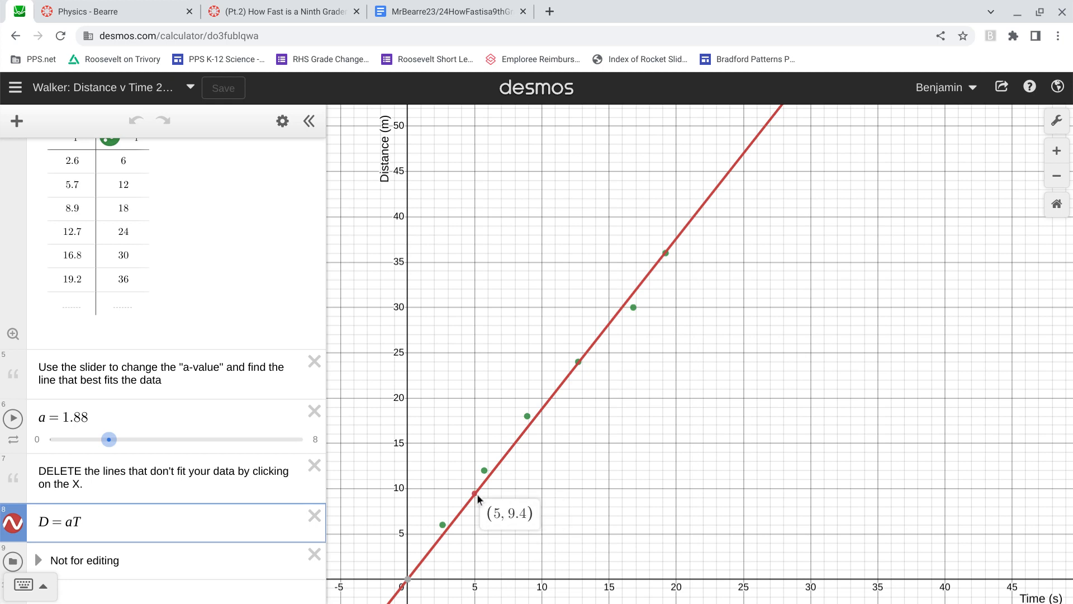
drag(479, 498, 479, 498)
click(447, 11)
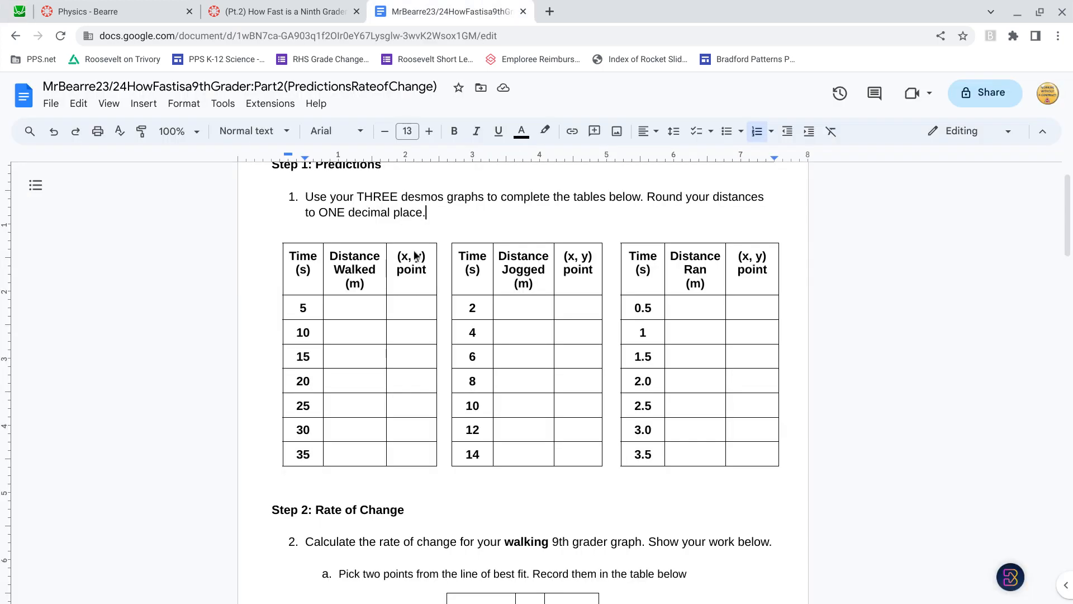
click(370, 312)
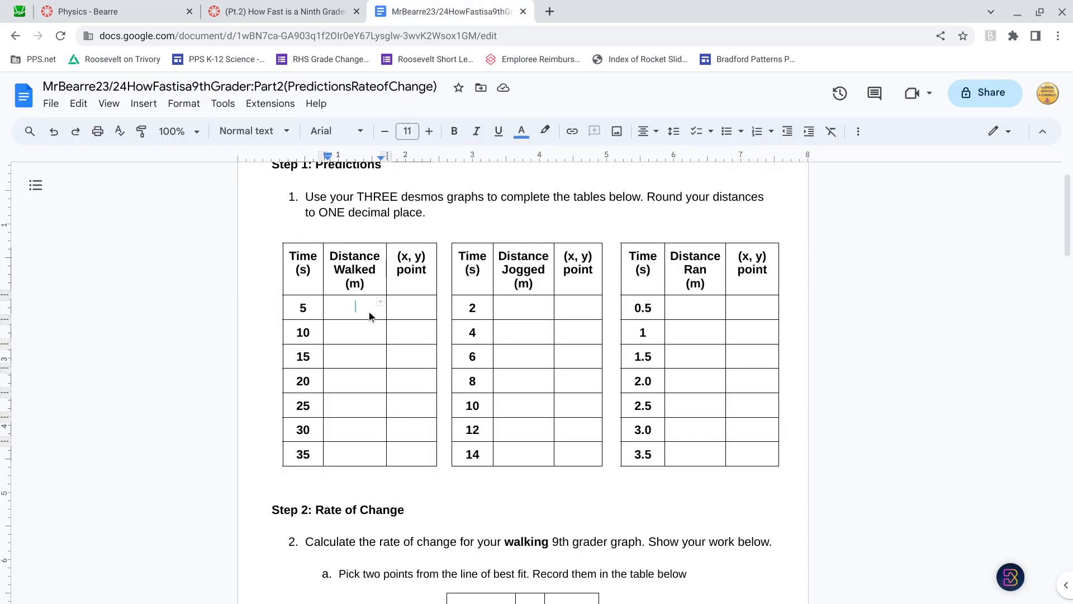
text(9.4)
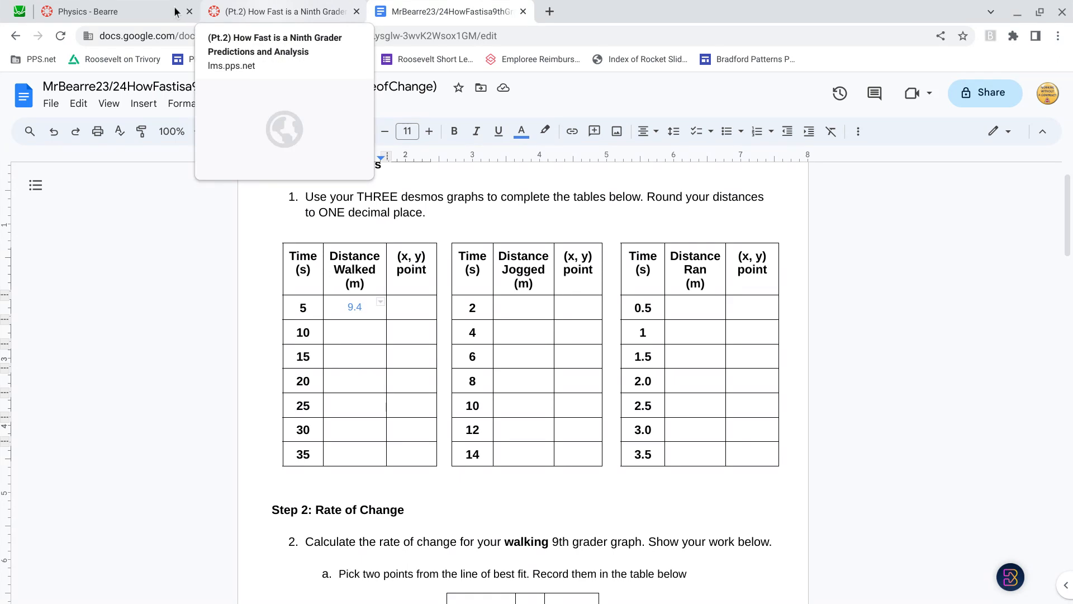
Step: Trace the walker's best-fit line at 10 s in Desmos and enter 18.8 as the distance walked in the worksheet
click(18, 11)
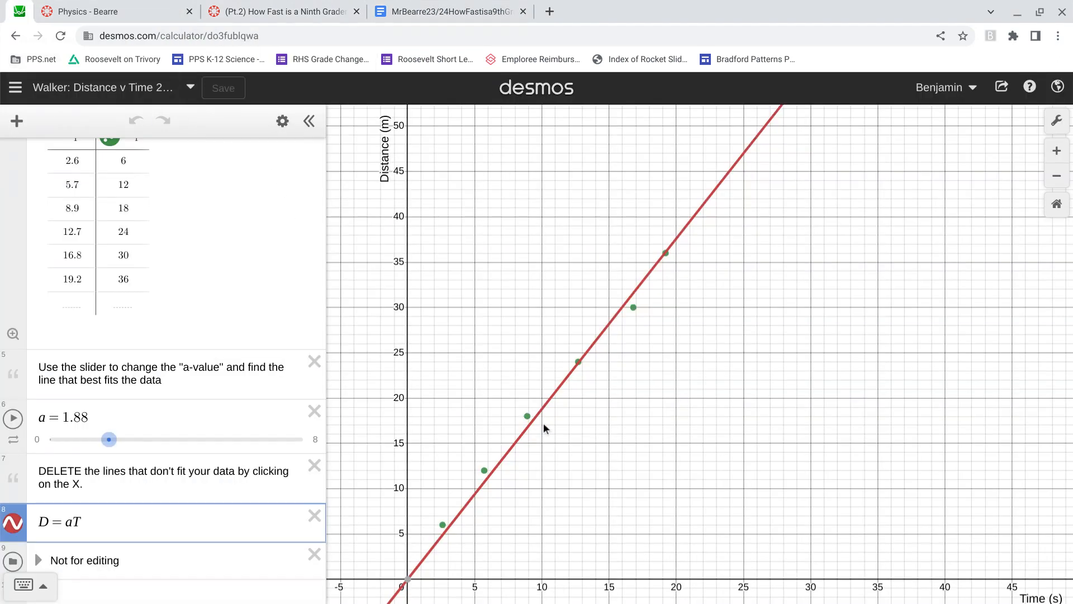
click(542, 408)
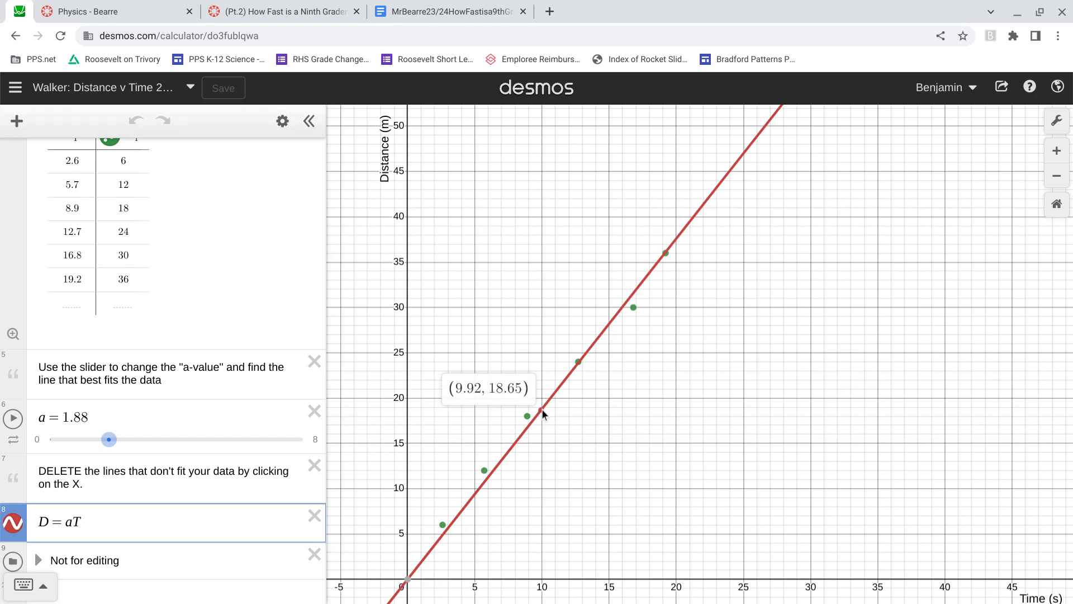
drag(541, 408, 543, 407)
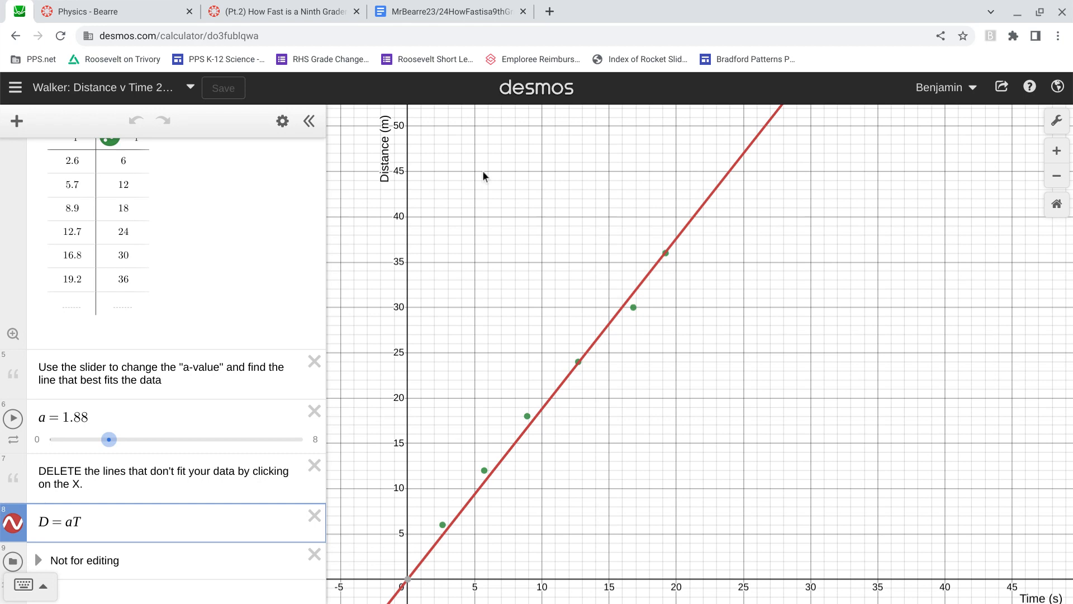
click(472, 13)
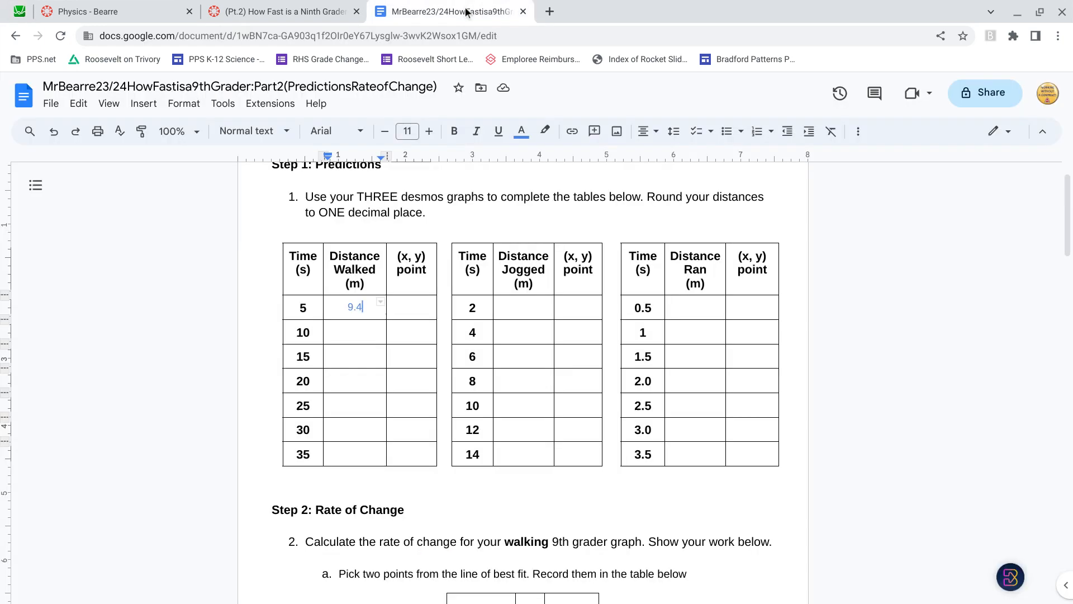
click(248, 272)
text(1)
key(BackSpace)
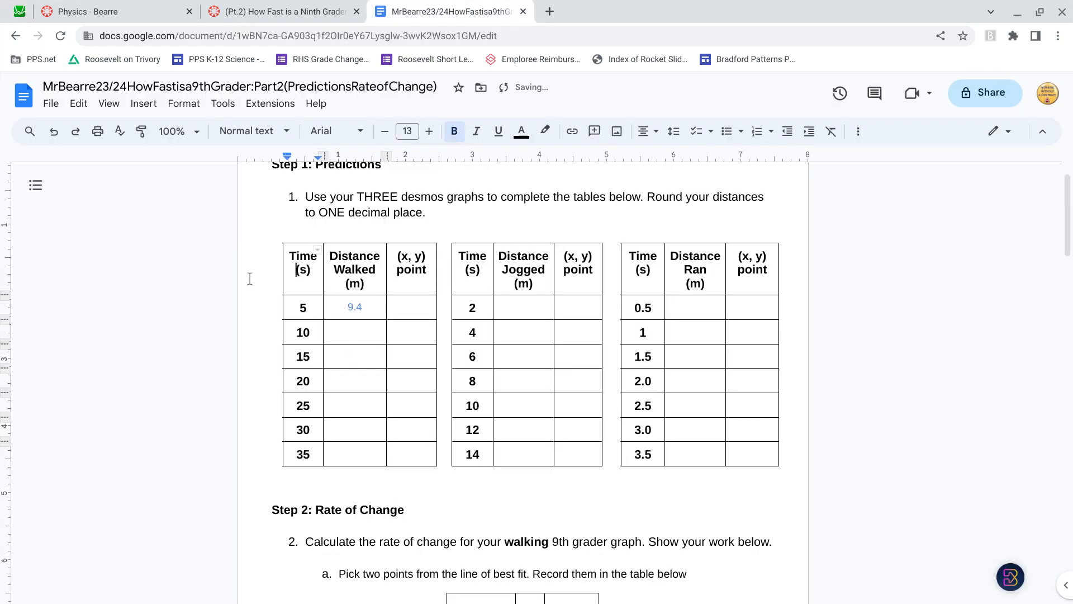
click(343, 334)
text(1)
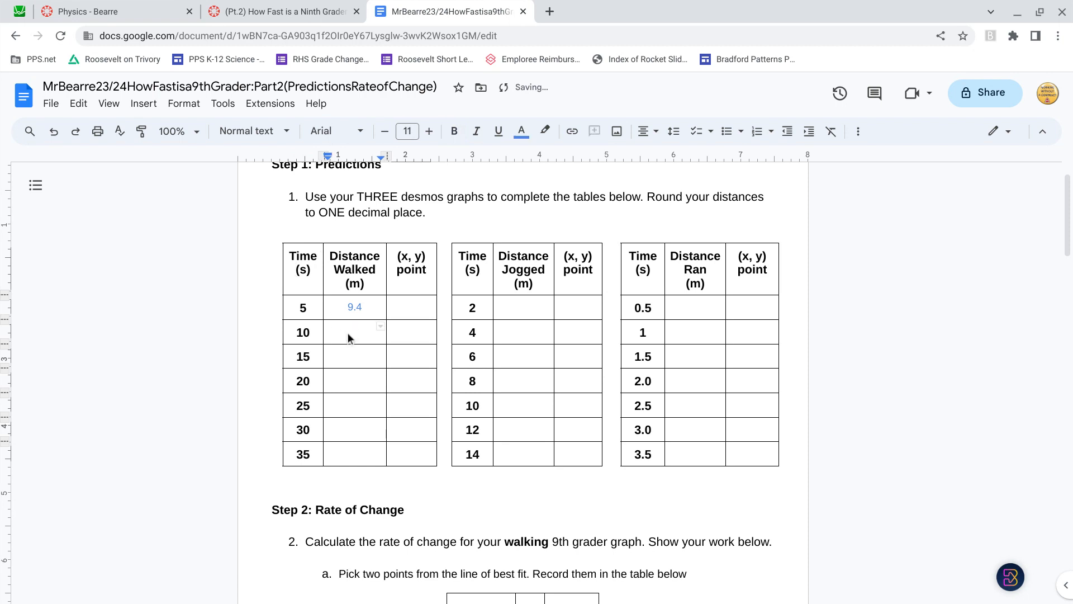
text(8.8)
Step: Trace the walker's best-fit line at 15 s in Desmos and enter 28.2 as the distance walked in the worksheet
click(306, 6)
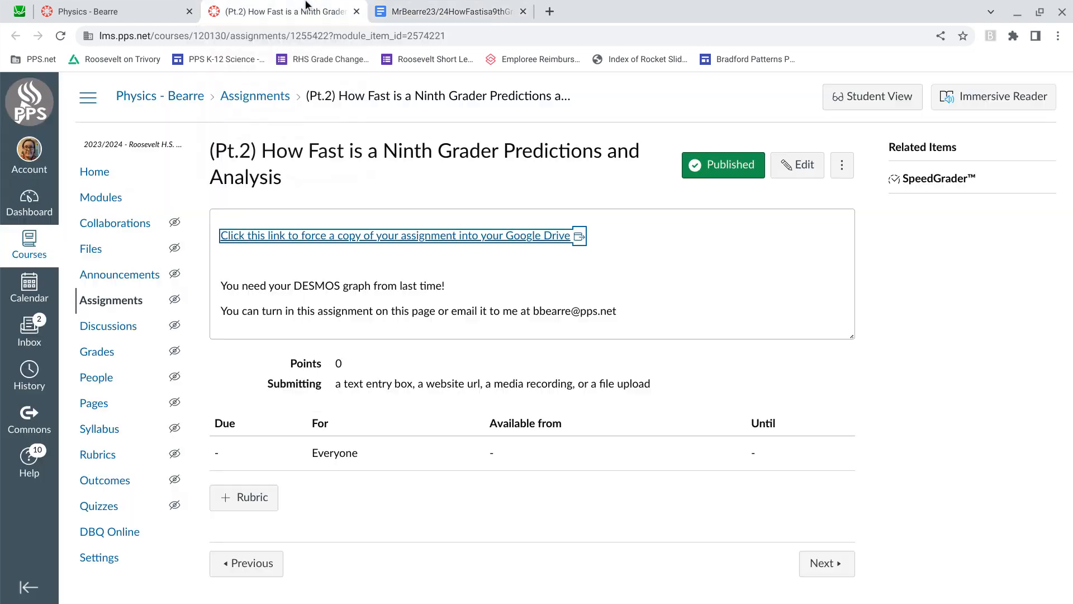
click(148, 7)
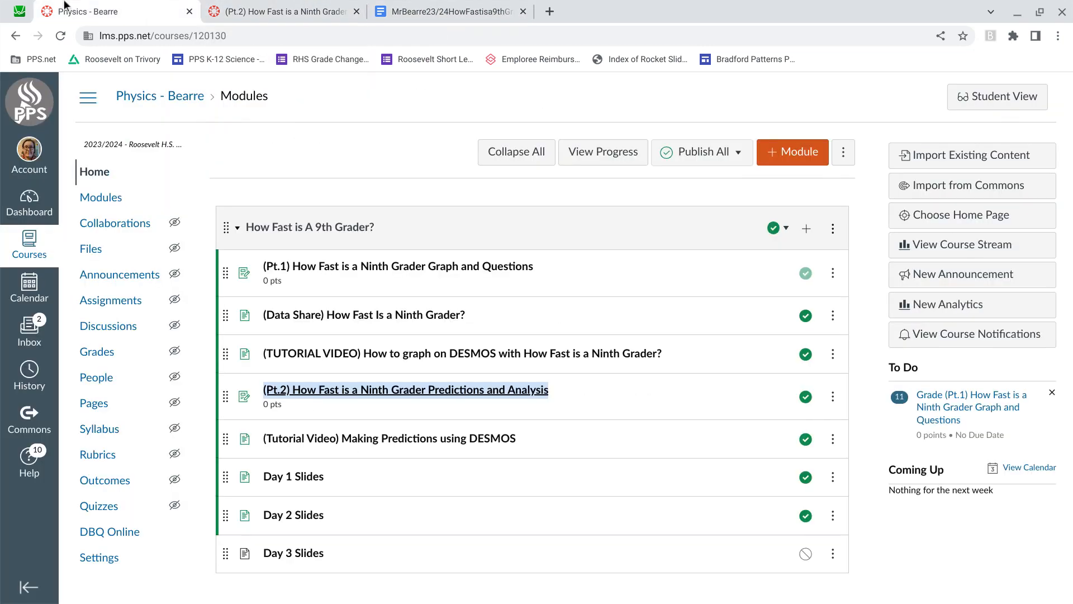
click(20, 11)
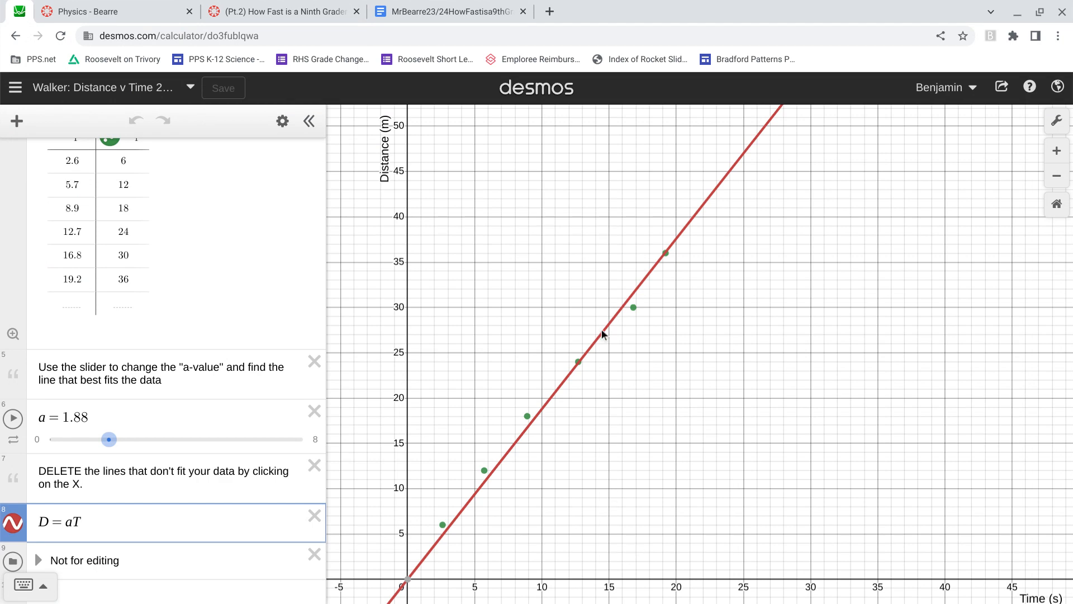
scroll(606, 328, up, 1)
drag(606, 327, 612, 325)
click(438, 7)
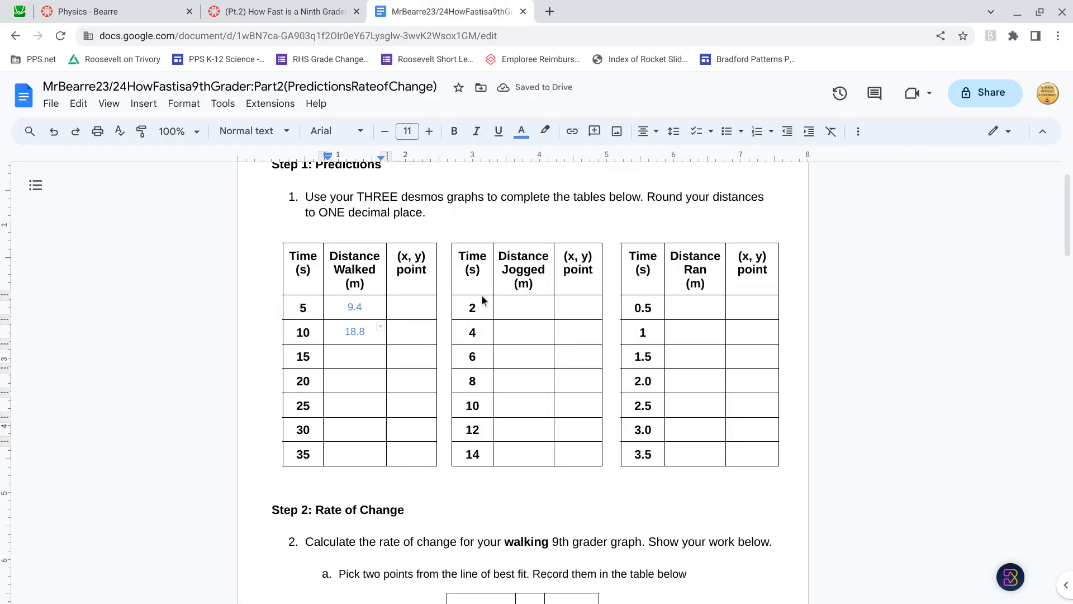
click(367, 358)
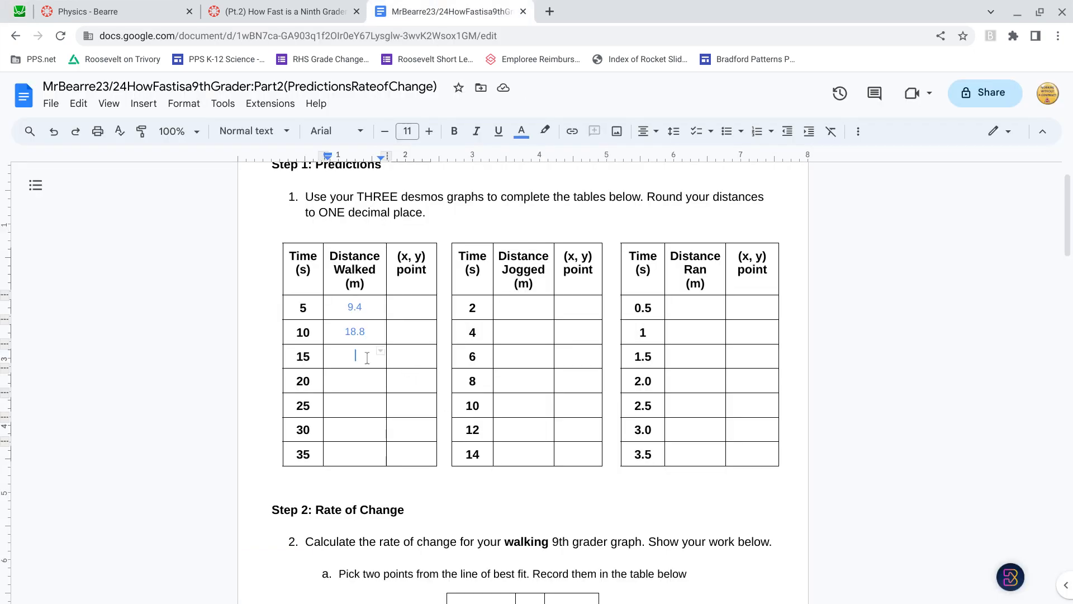
text(28.2)
Step: Fill in the walking table's (x, y) points for the first three rows: 5, 9.4; 10, 18.8; and 15, 28.2
click(412, 310)
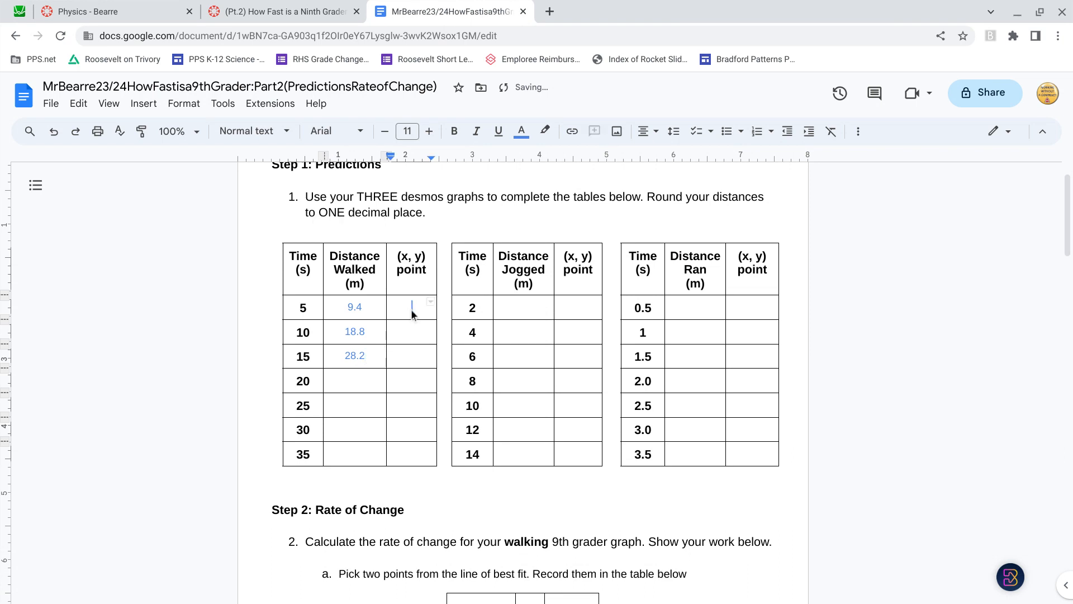
text((5,)
text(9.4)
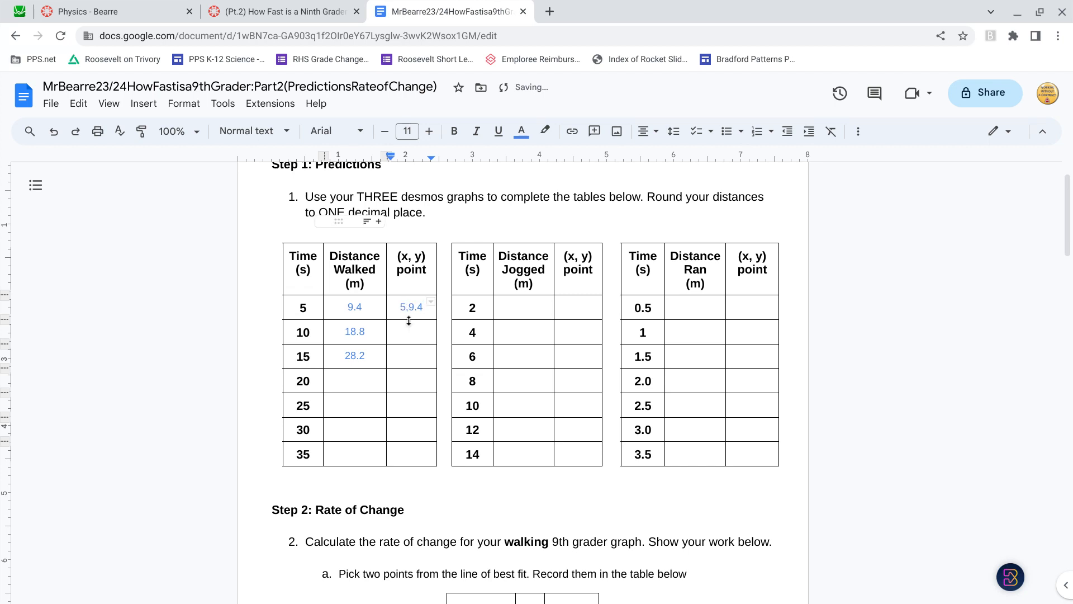
click(408, 307)
click(409, 331)
text(10, )
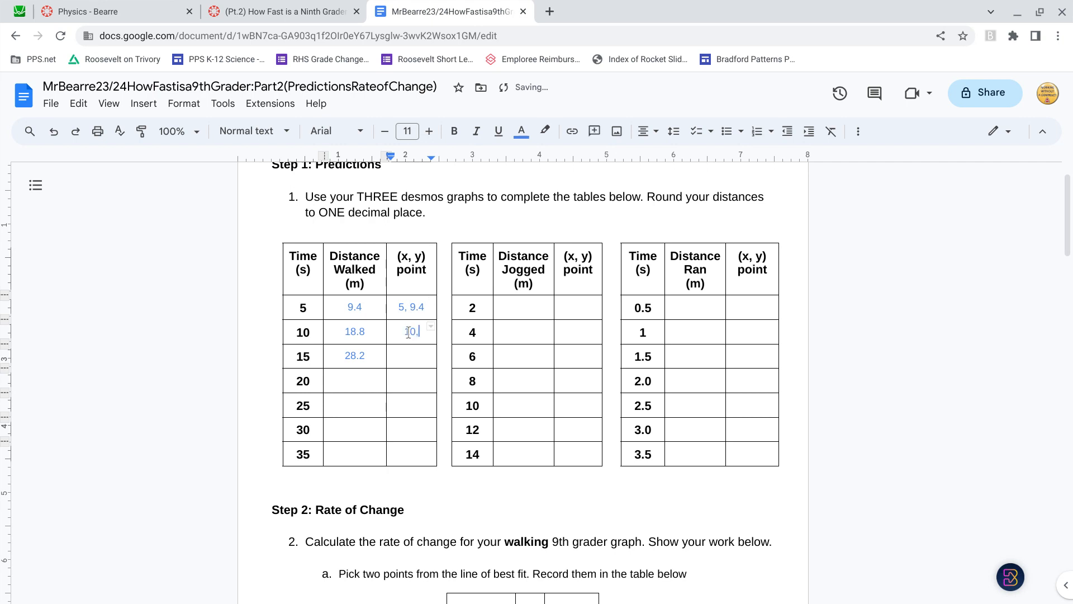
text(18.8)
click(400, 364)
text(15, 28.2)
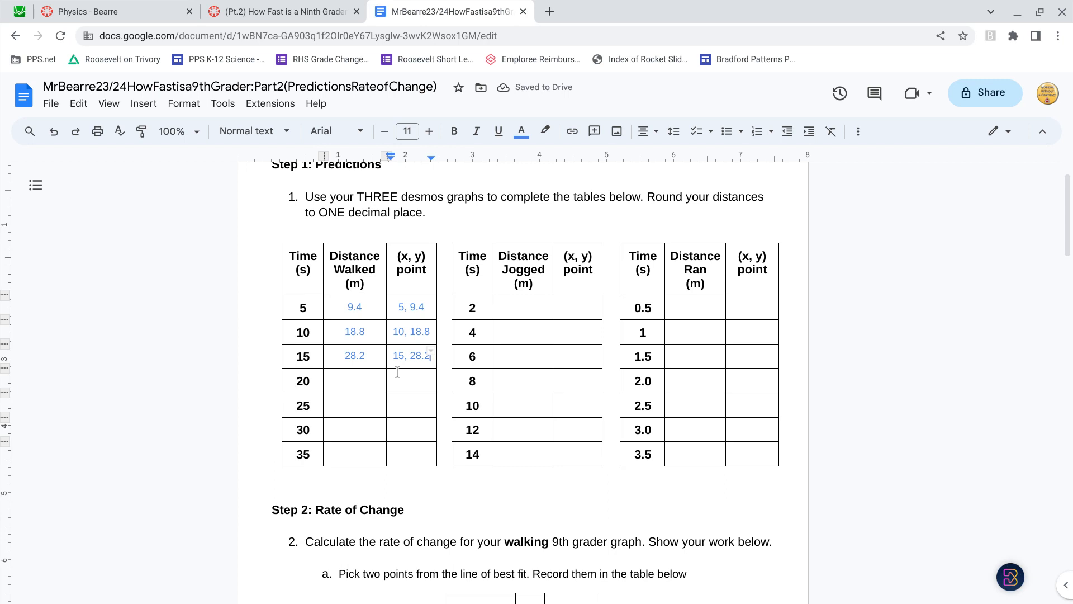
Step: Review the Step 2 walking rate-of-change question, including its two-point table and formula
scroll(398, 373, down, 2)
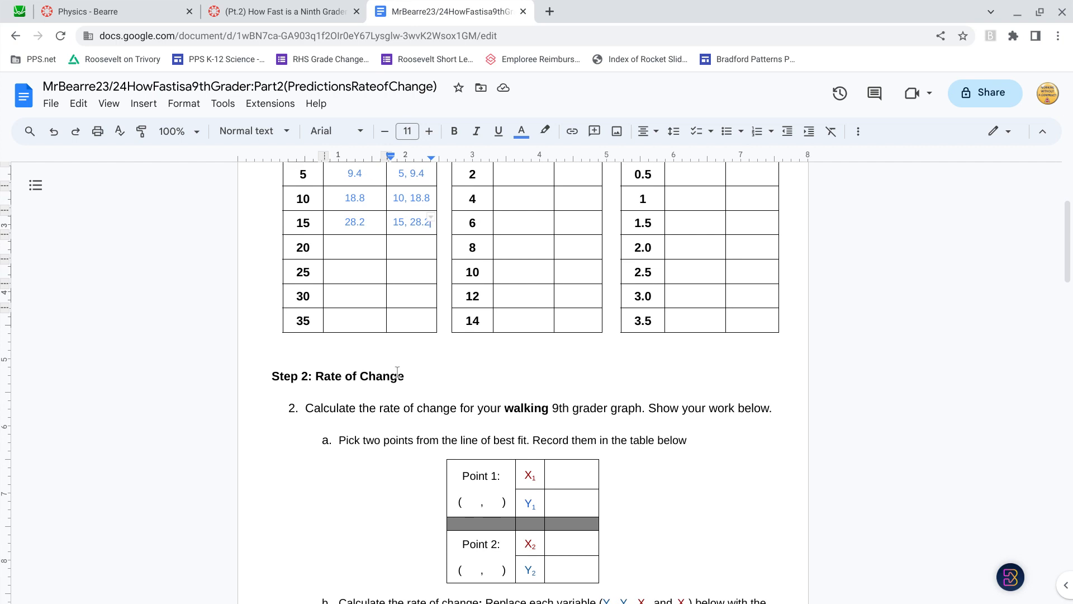
scroll(397, 372, down, 1)
scroll(397, 371, up, 1)
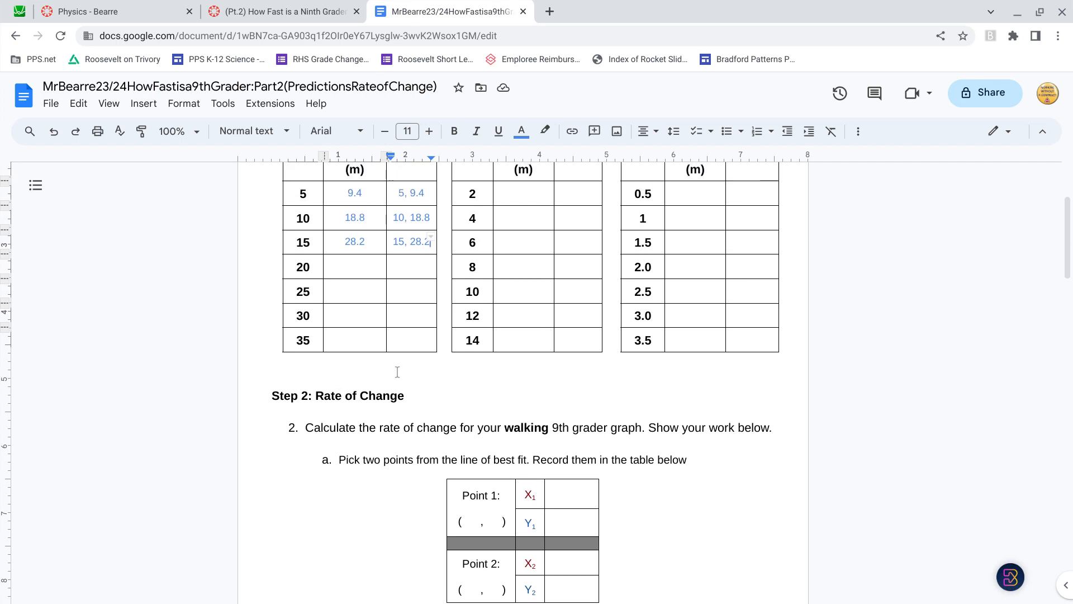
scroll(397, 372, down, 3)
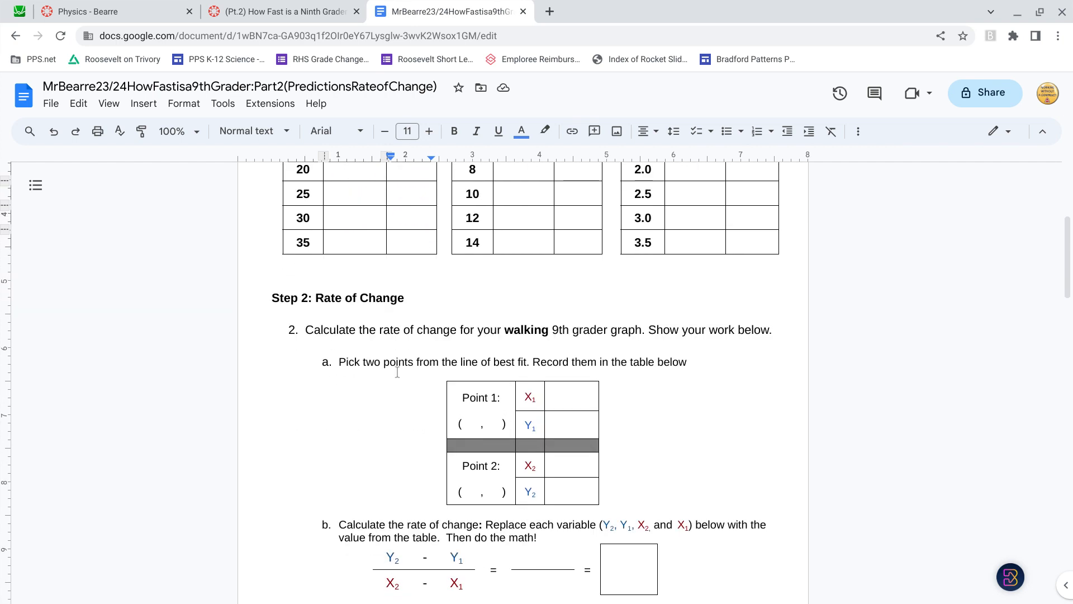
scroll(397, 372, up, 3)
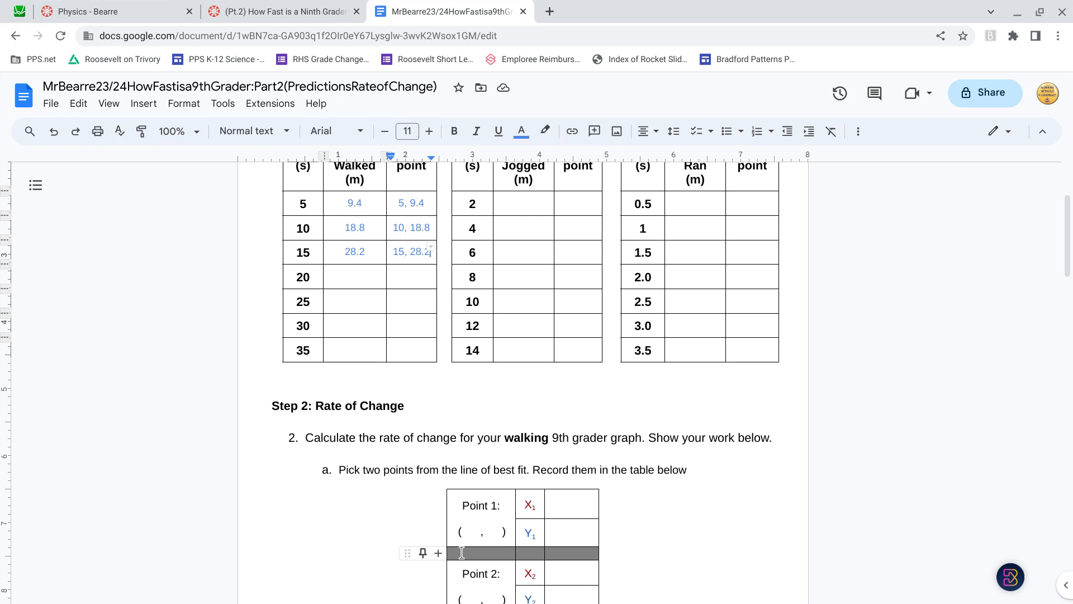
Step: Fill in the Point 1 coordinates of the Step 2 walking table as (5, 9.4)
click(471, 531)
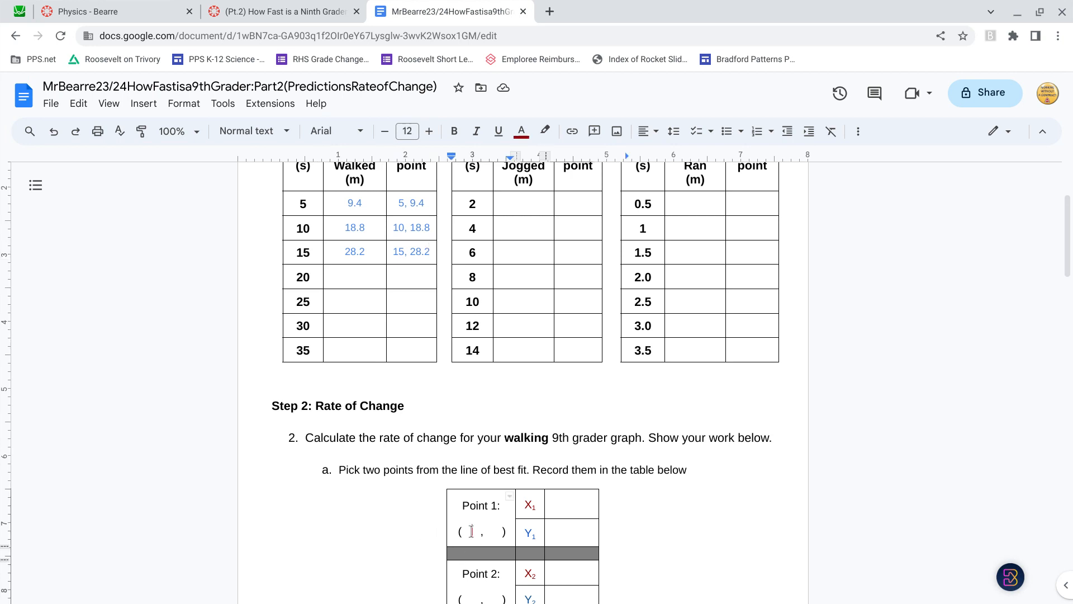
scroll(472, 531, down, 2)
scroll(471, 531, up, 1)
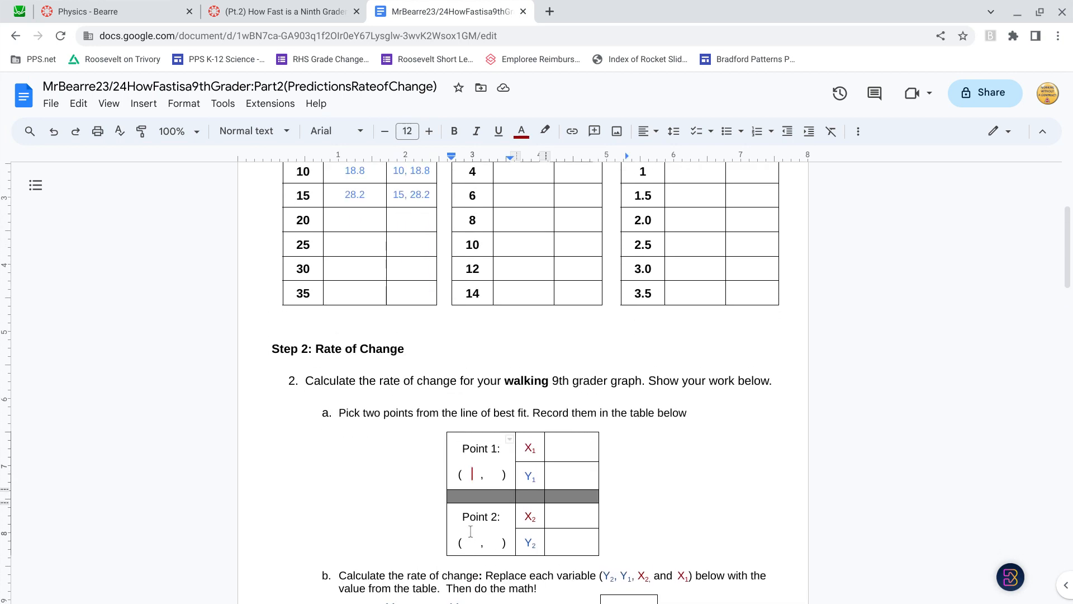
scroll(471, 531, up, 2)
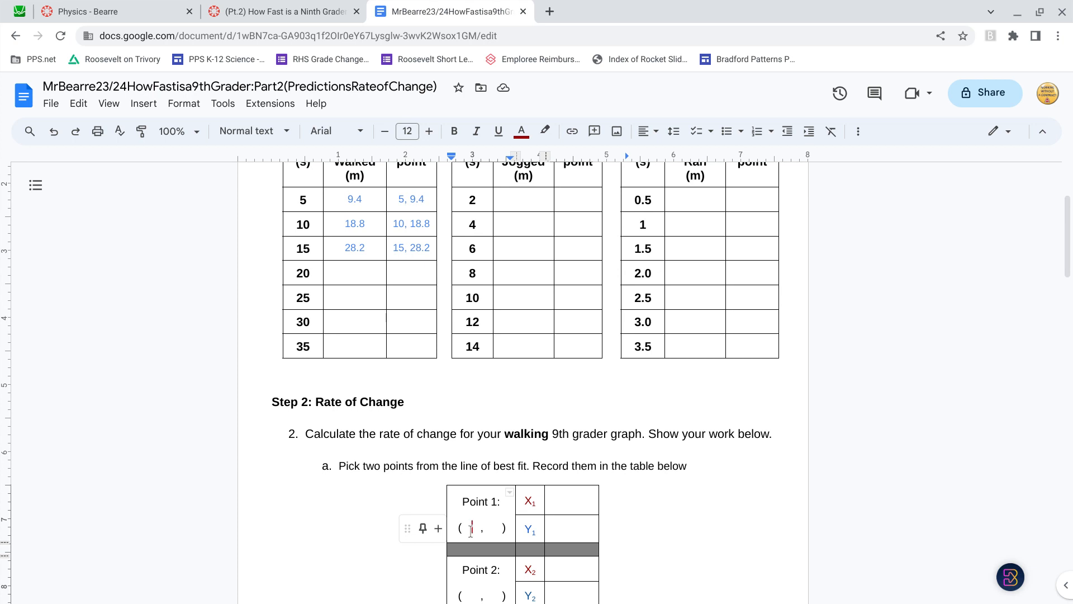
text(5)
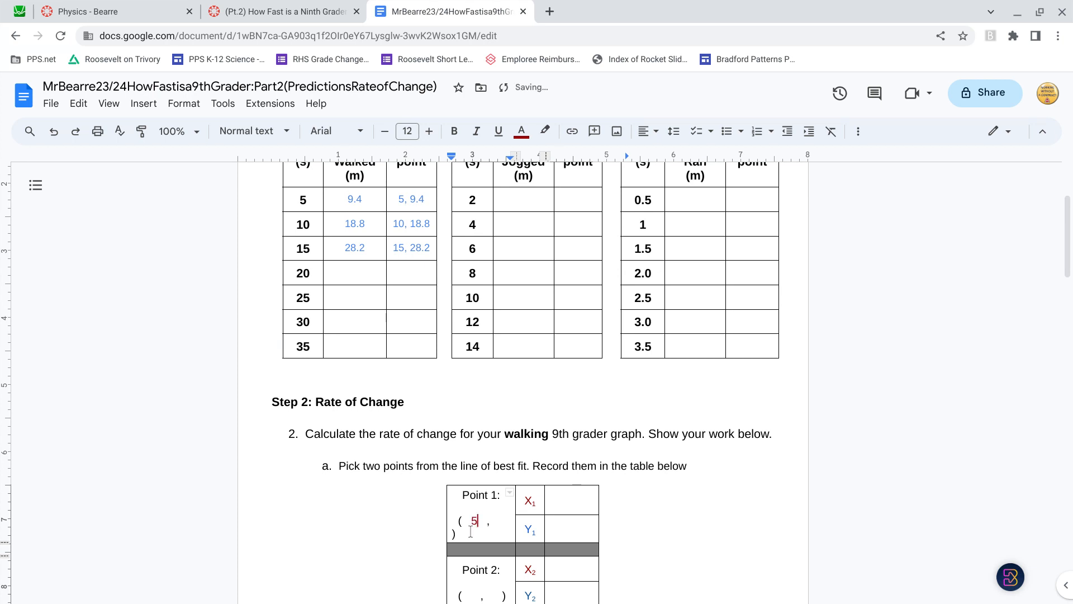
key(Right)
key(Right)
key(Right)
key(Right)
key(Right)
text(9.4)
Step: Enter 5 as X₁ and 9.4 as Y₁ in the walking rate-of-change table
click(574, 505)
text(5)
click(564, 537)
text(9.4)
Step: Fill in the Point 2 coordinates of the Step 2 walking table as (15, 28.2)
scroll(563, 539, down, 1)
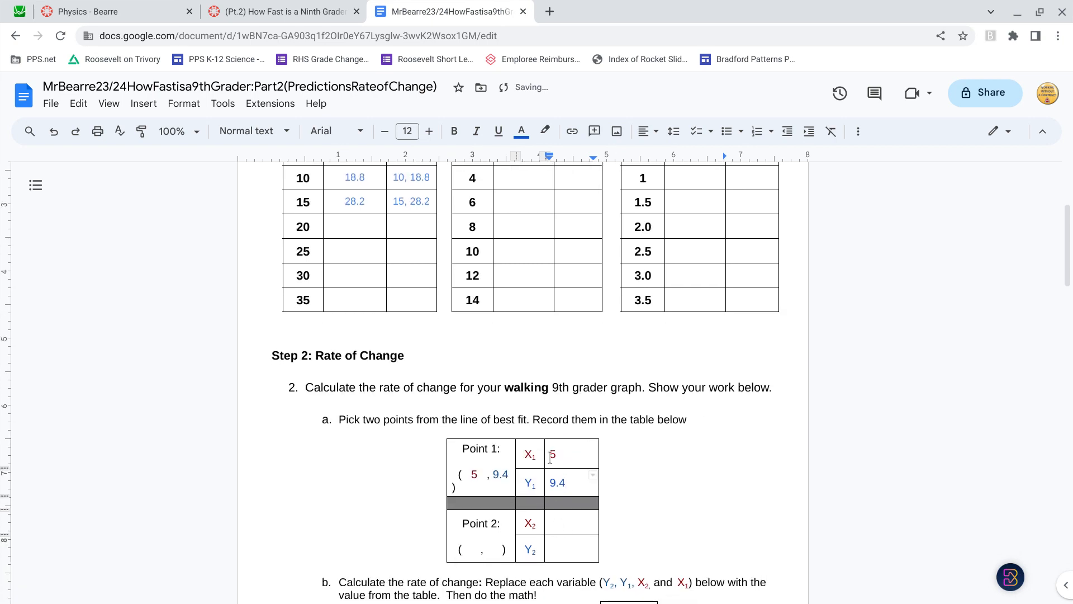
double_click(532, 381)
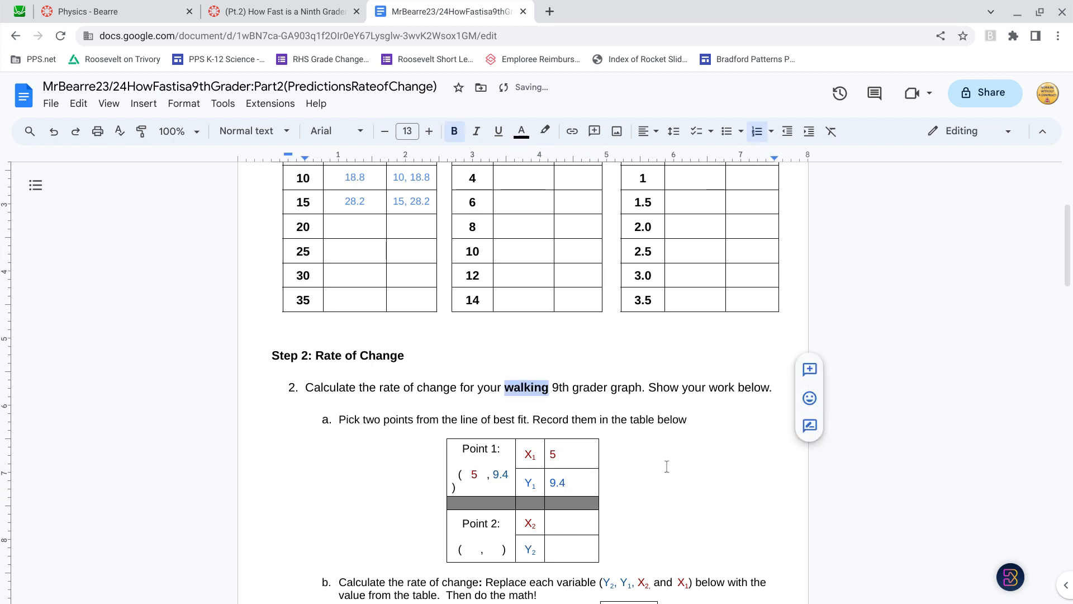
click(473, 549)
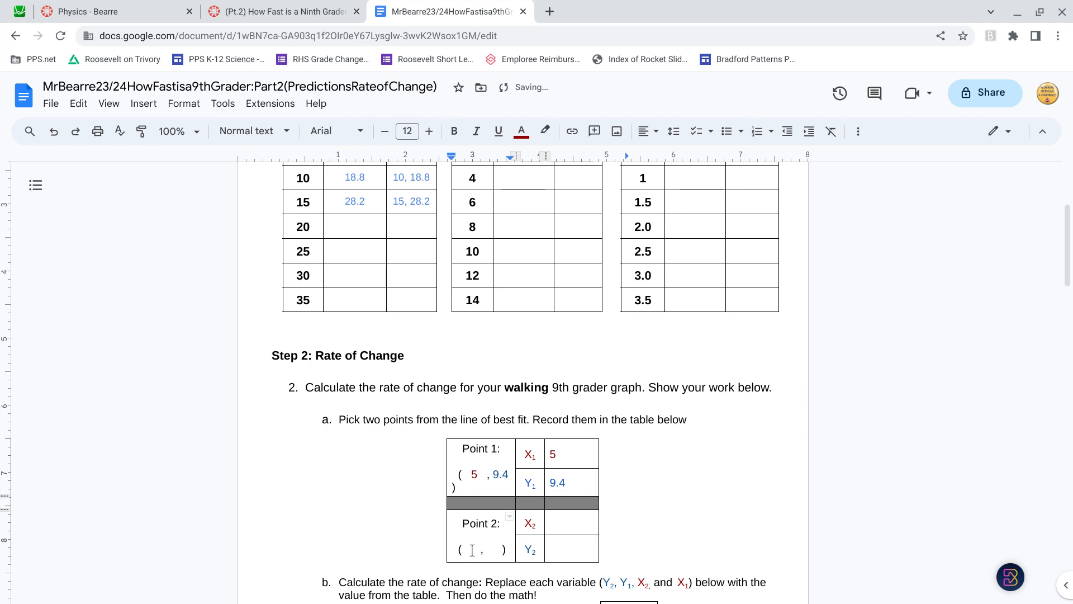
text(15 ,)
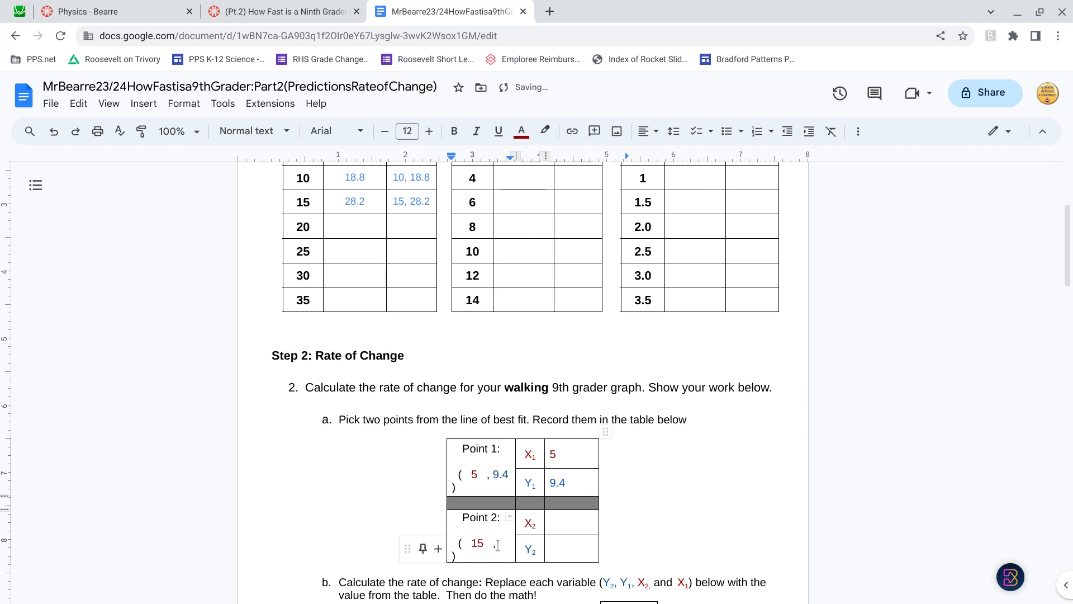
text(28.2)
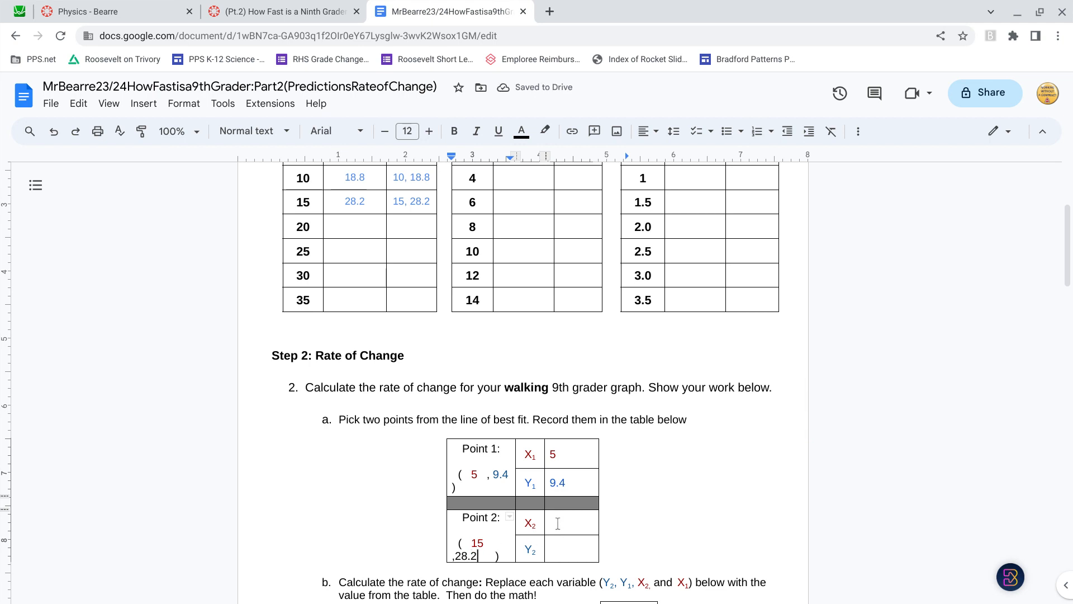
Step: Enter 15 as X₂ and 28.2 as Y₂ in the walking rate-of-change table
click(558, 524)
text(15)
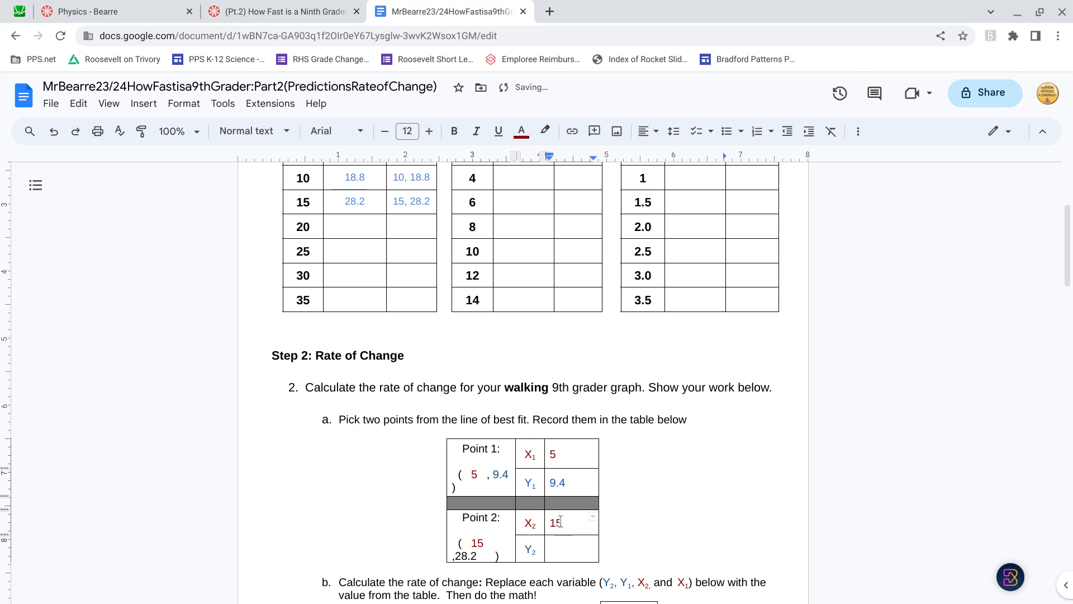
click(564, 543)
text(28.2)
scroll(563, 543, down, 1)
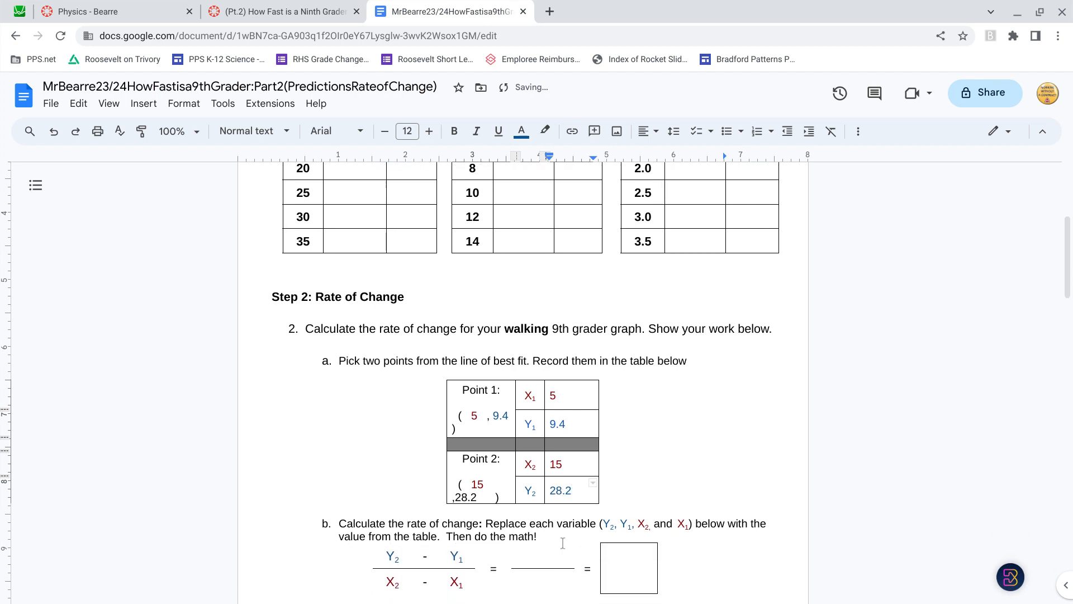
scroll(562, 543, down, 1)
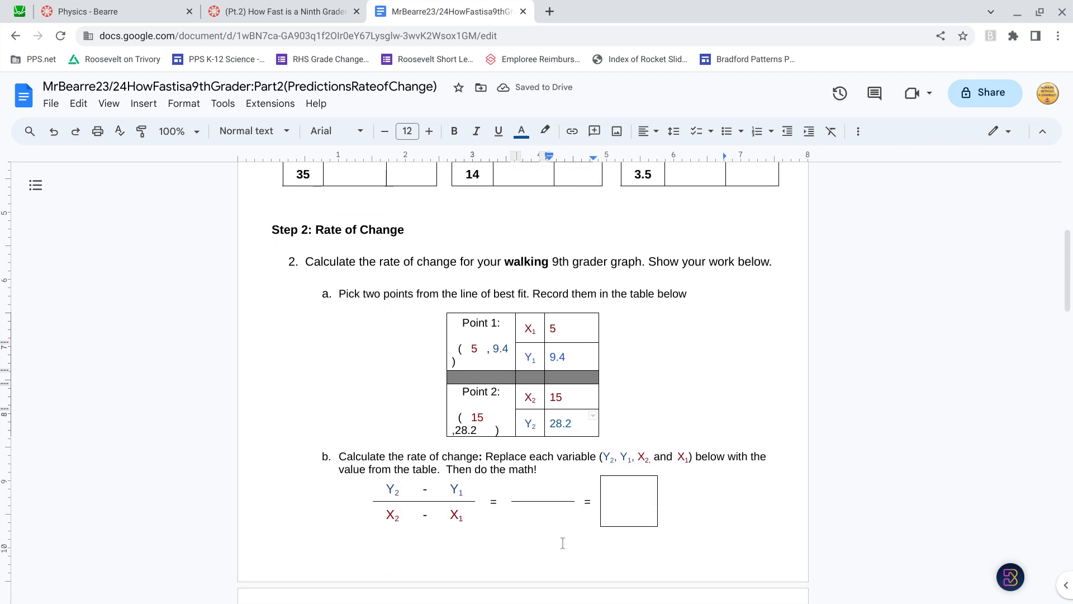
scroll(562, 543, down, 1)
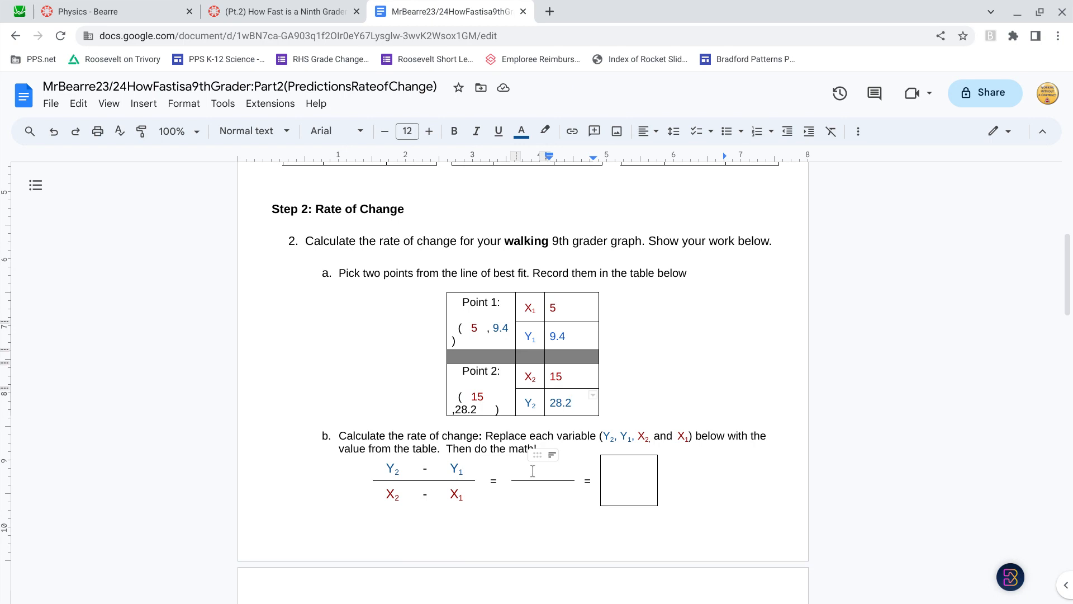